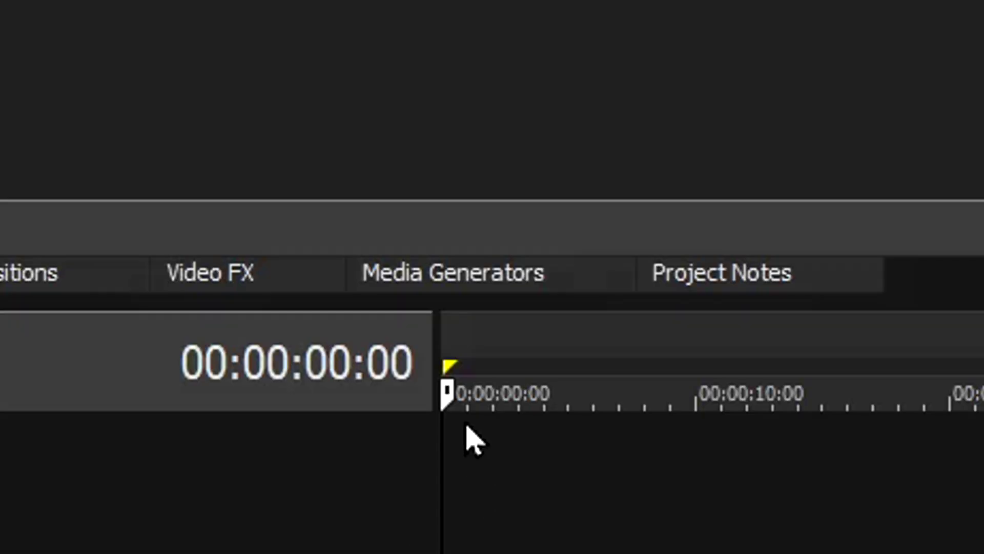
Show the Titles & Text presets in the Media Generators panel
{"action": "left_click", "coordinate": [233, 270]}
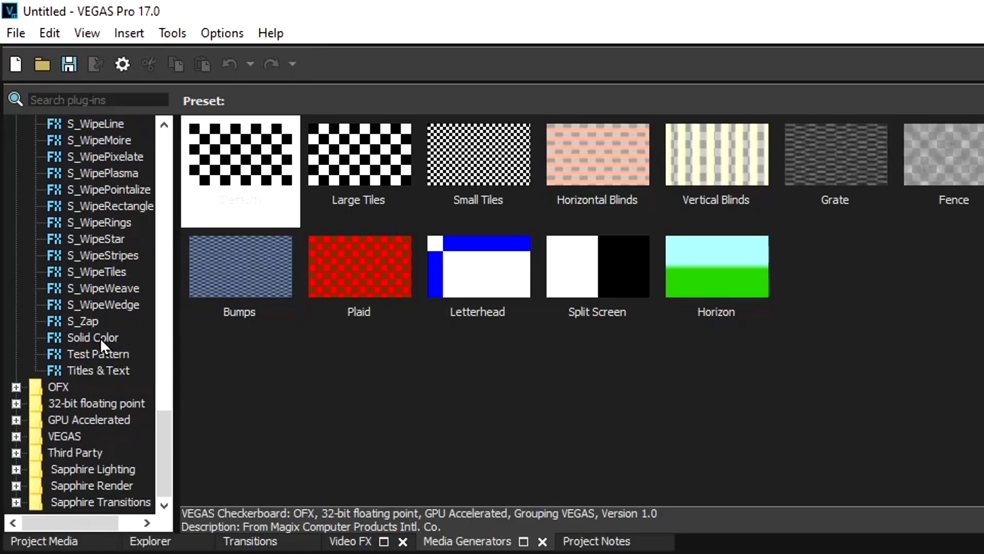
{"action": "scroll", "coordinate": [101, 337], "scroll_direction": "up", "scroll_amount": 1}
{"action": "scroll", "coordinate": [99, 301], "scroll_direction": "up", "scroll_amount": 5}
{"action": "scroll", "coordinate": [69, 159], "scroll_direction": "up", "scroll_amount": 5}
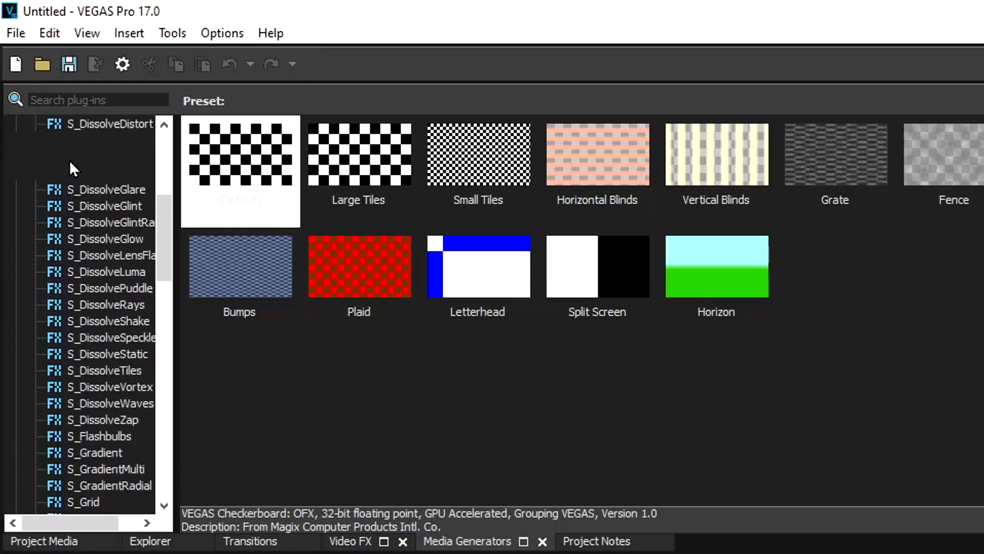
{"action": "scroll", "coordinate": [108, 254], "scroll_direction": "down", "scroll_amount": 4}
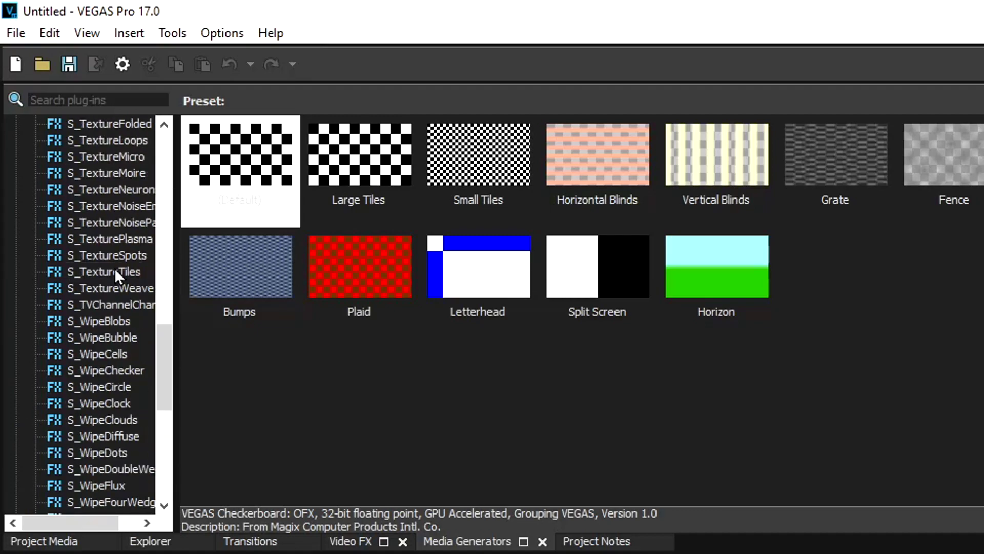
{"action": "scroll", "coordinate": [114, 267], "scroll_direction": "down", "scroll_amount": 5}
{"action": "scroll", "coordinate": [124, 304], "scroll_direction": "down", "scroll_amount": 3}
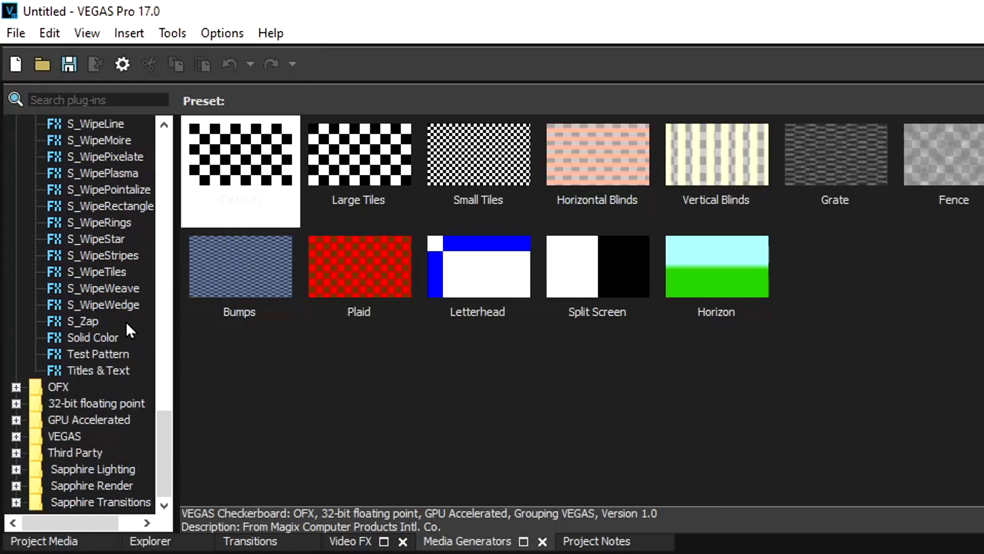
{"action": "scroll", "coordinate": [119, 351], "scroll_direction": "up", "scroll_amount": 10}
{"action": "scroll", "coordinate": [97, 309], "scroll_direction": "up", "scroll_amount": 5}
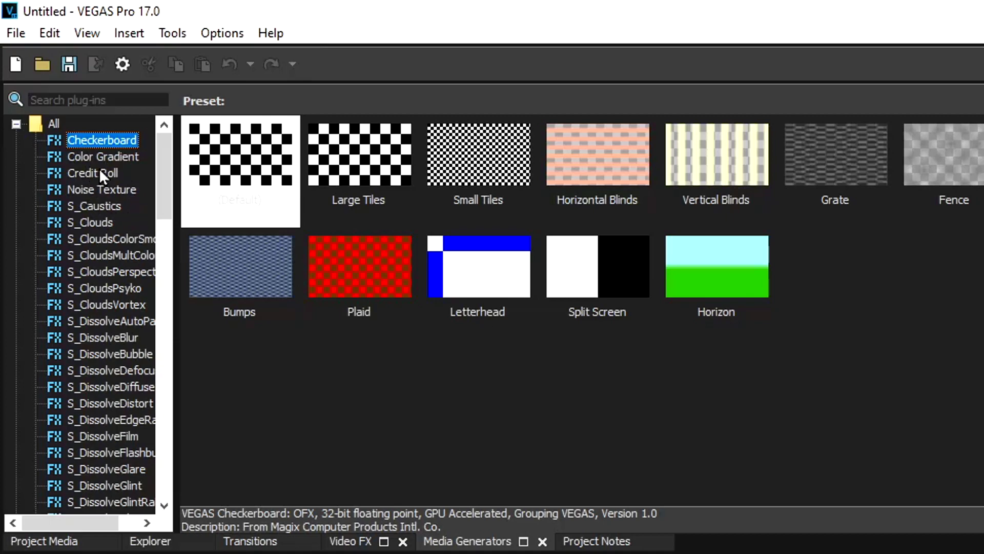
{"action": "scroll", "coordinate": [107, 173], "scroll_direction": "down", "scroll_amount": 5}
{"action": "scroll", "coordinate": [131, 293], "scroll_direction": "down", "scroll_amount": 5}
{"action": "scroll", "coordinate": [122, 319], "scroll_direction": "down", "scroll_amount": 4}
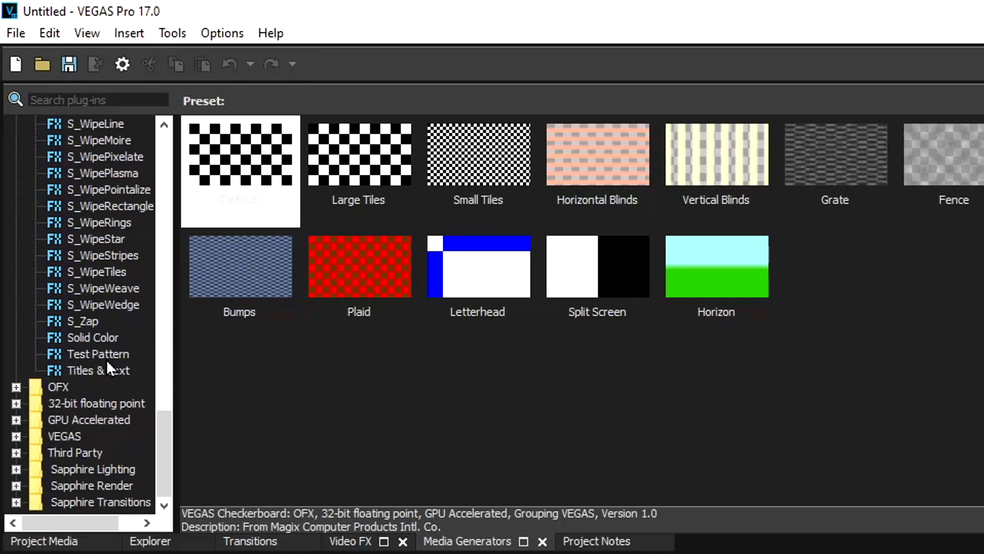
{"action": "left_click", "coordinate": [108, 374]}
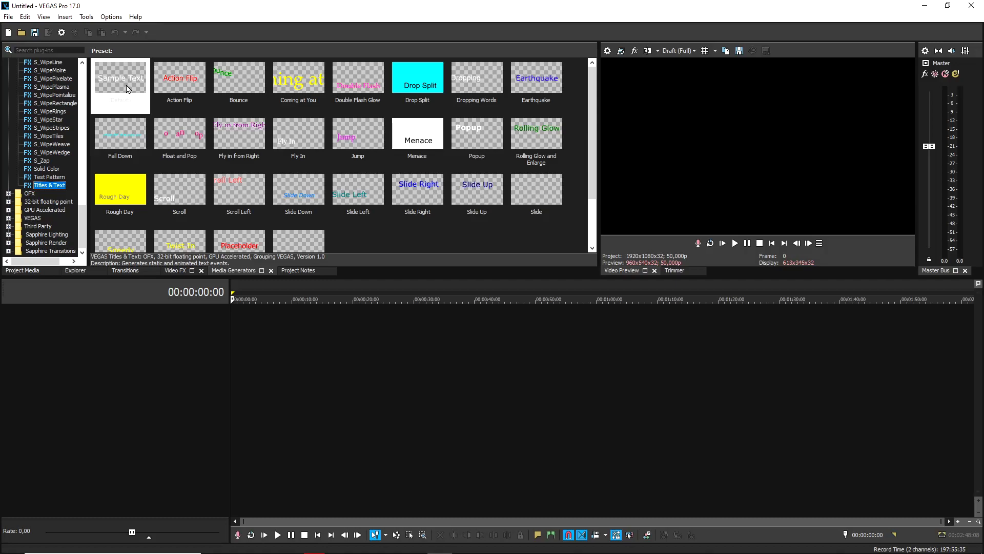
Place the Default preset on the timeline, select 'Sample Text' and expand the shadow settings
{"action": "mouse_move", "coordinate": [126, 88]}
{"action": "left_mouse_down"}
{"action": "mouse_move", "coordinate": [270, 337]}
{"action": "mouse_move", "coordinate": [299, 326]}
{"action": "left_mouse_up"}
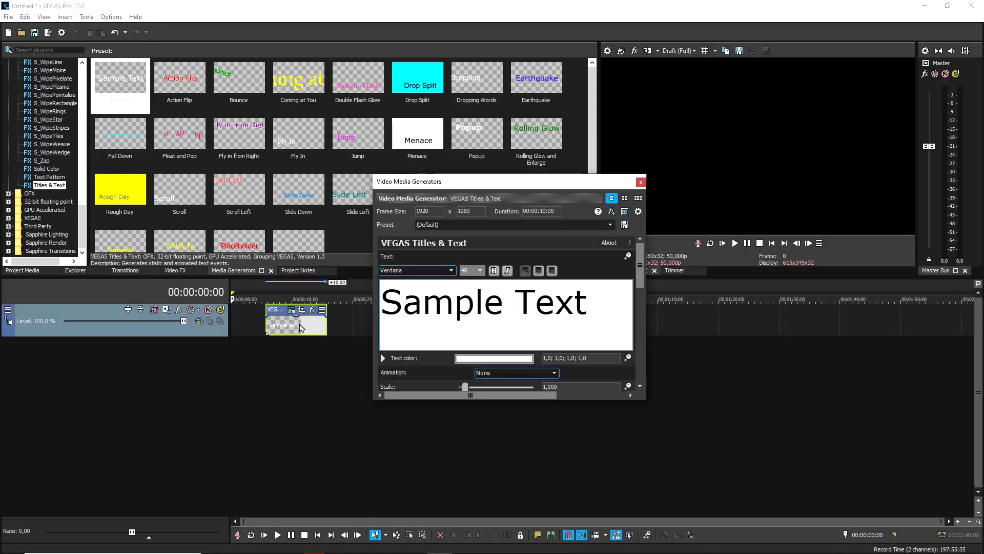
{"action": "left_click_drag", "start_coordinate": [408, 182], "coordinate": [371, 62]}
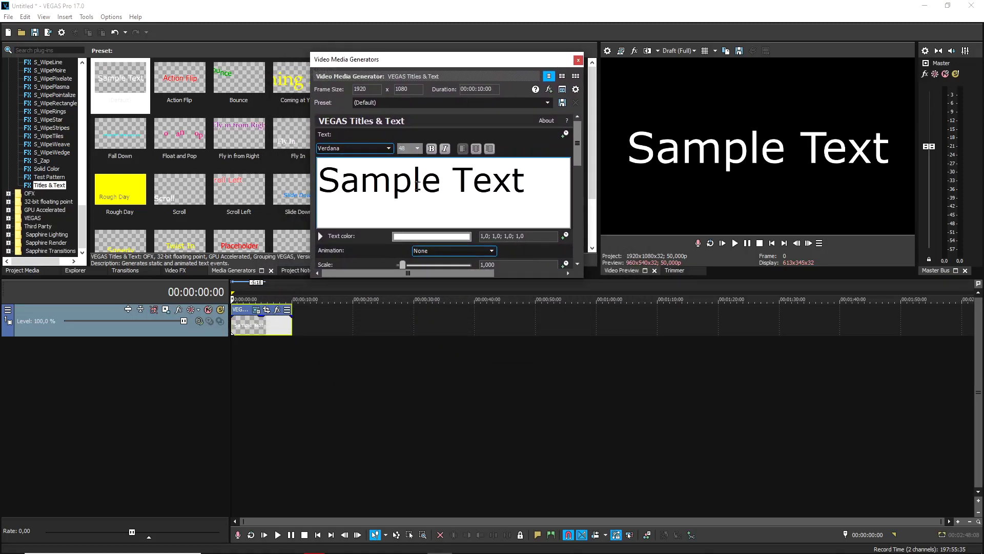
{"action": "triple_click", "coordinate": [416, 183]}
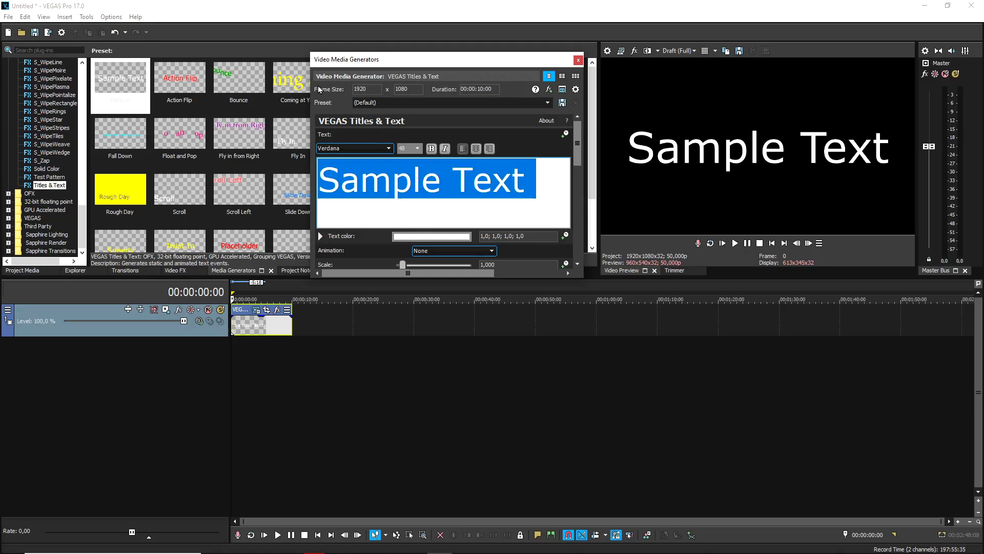
{"action": "scroll", "coordinate": [223, 73], "scroll_direction": "down", "scroll_amount": 1}
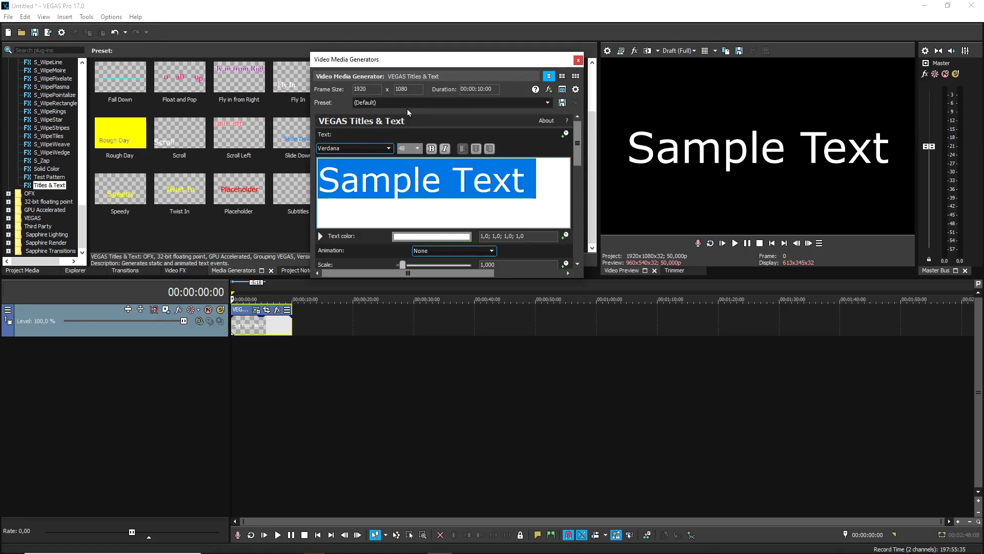
{"action": "scroll", "coordinate": [578, 179], "scroll_direction": "down", "scroll_amount": 1}
{"action": "scroll", "coordinate": [578, 178], "scroll_direction": "down", "scroll_amount": 3}
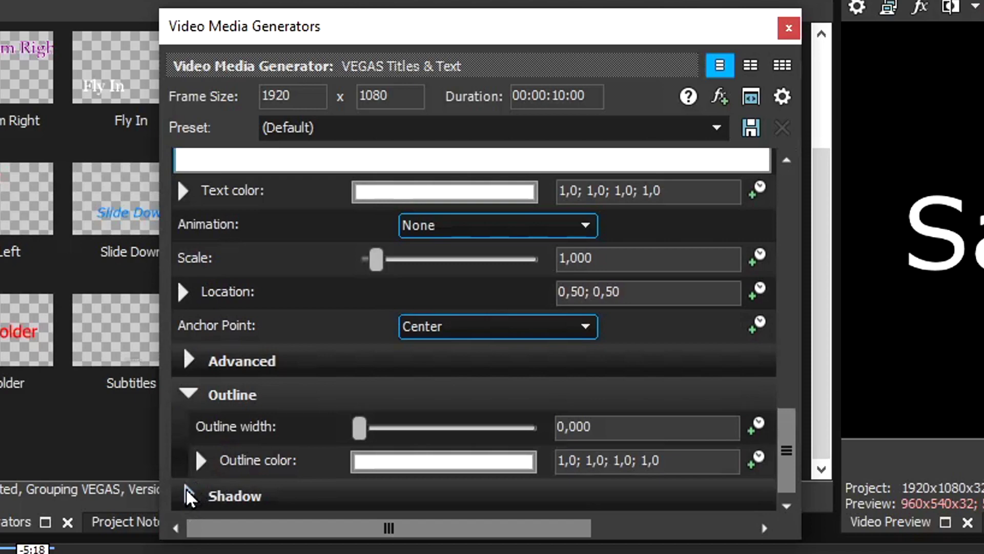
{"action": "left_click", "coordinate": [190, 501]}
{"action": "scroll", "coordinate": [200, 484], "scroll_direction": "down", "scroll_amount": 3}
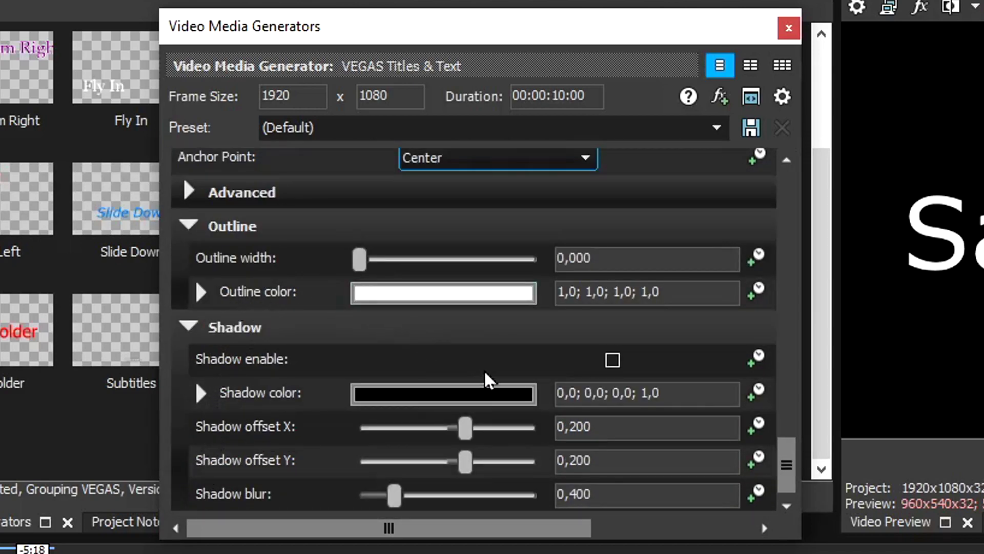
{"action": "scroll", "coordinate": [485, 381], "scroll_direction": "up", "scroll_amount": 3}
{"action": "scroll", "coordinate": [490, 365], "scroll_direction": "down", "scroll_amount": 3}
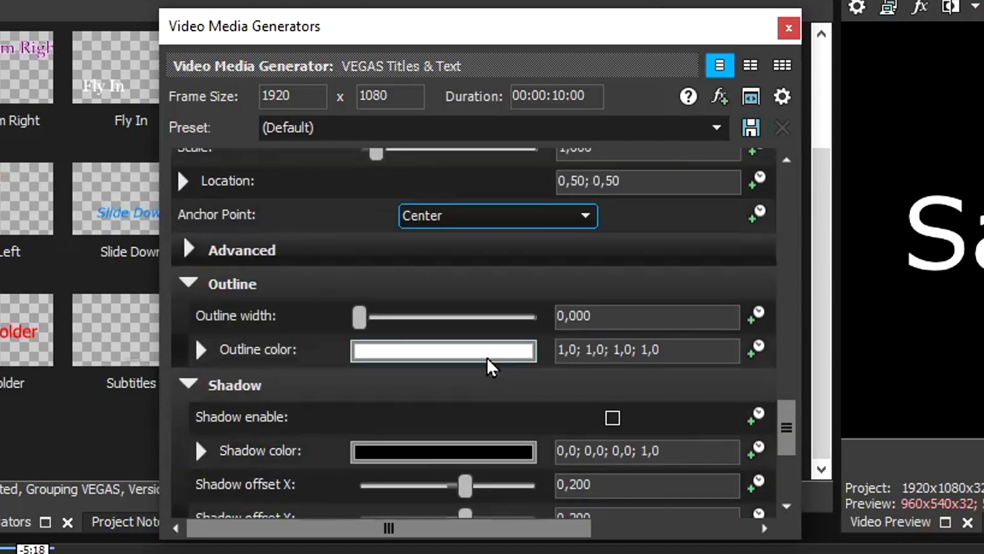
{"action": "scroll", "coordinate": [268, 350], "scroll_direction": "up", "scroll_amount": 5}
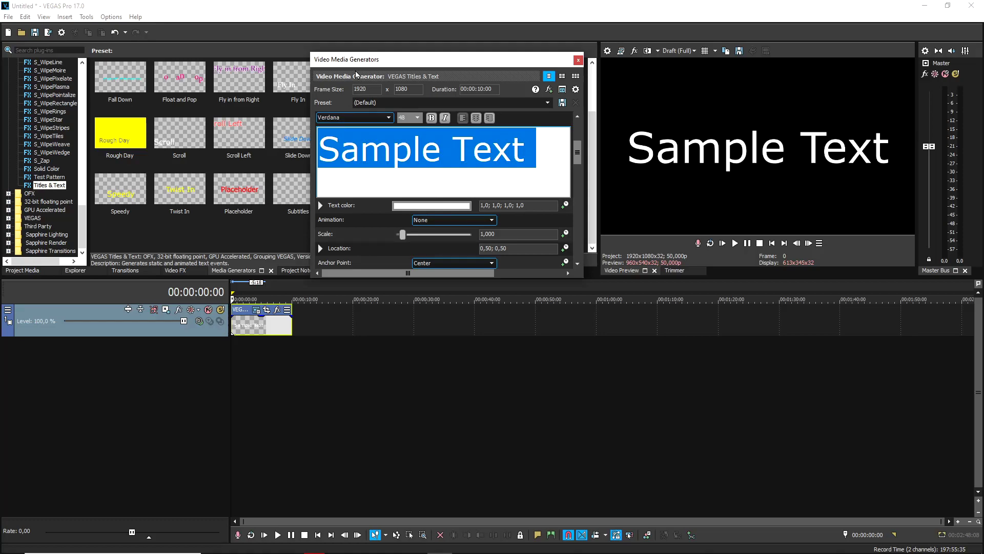
{"action": "left_click_drag", "start_coordinate": [353, 62], "coordinate": [363, 65]}
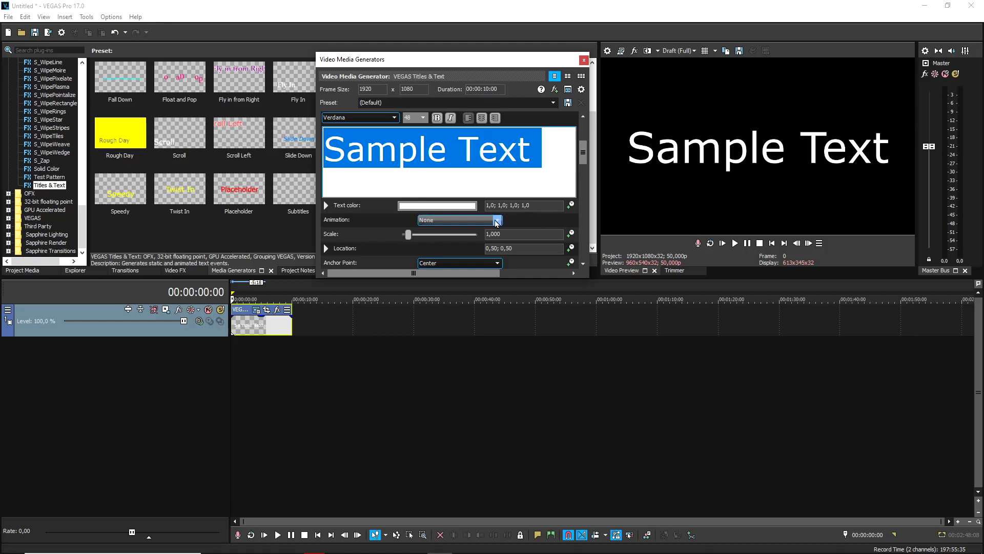
{"action": "scroll", "coordinate": [416, 179], "scroll_direction": "up", "scroll_amount": 1}
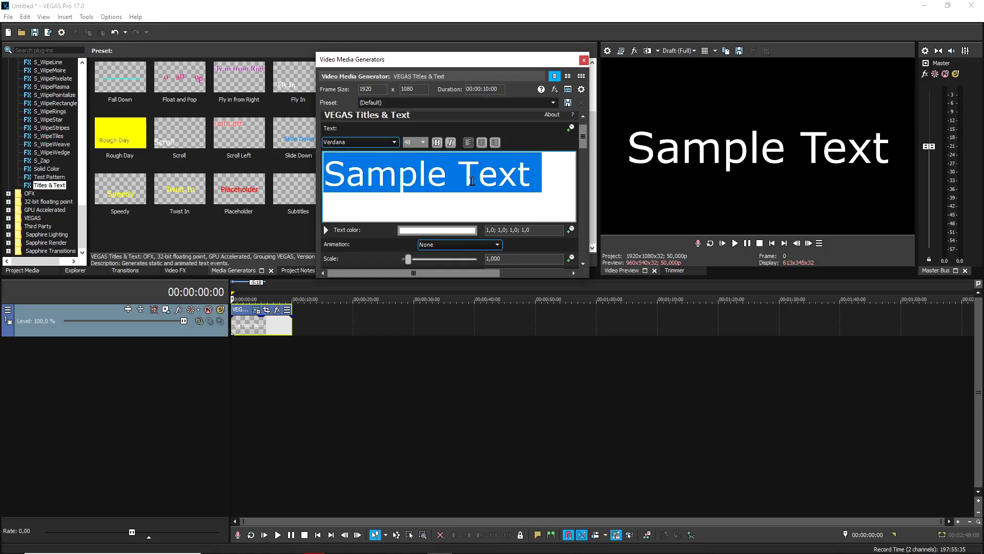
{"action": "left_click", "coordinate": [520, 178]}
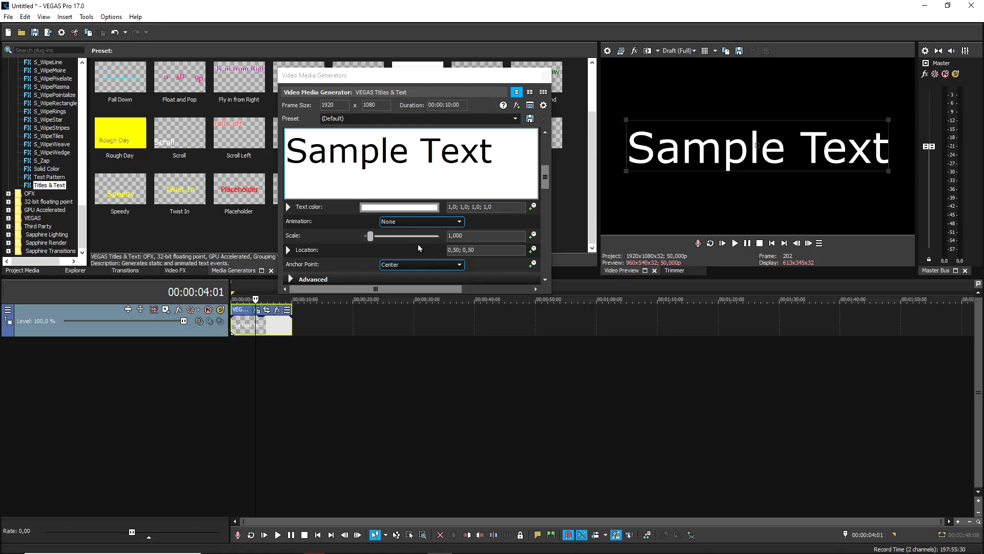
{"action": "scroll", "coordinate": [313, 327], "scroll_direction": "up", "scroll_amount": 2}
{"action": "scroll", "coordinate": [314, 326], "scroll_direction": "up", "scroll_amount": 1}
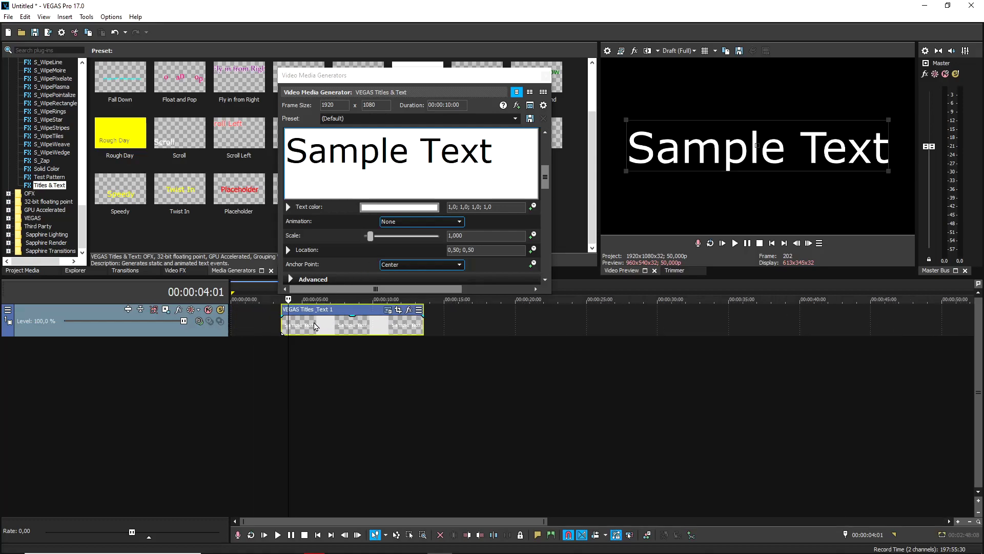
{"action": "left_click", "coordinate": [260, 323]}
{"action": "key", "text": "space"}
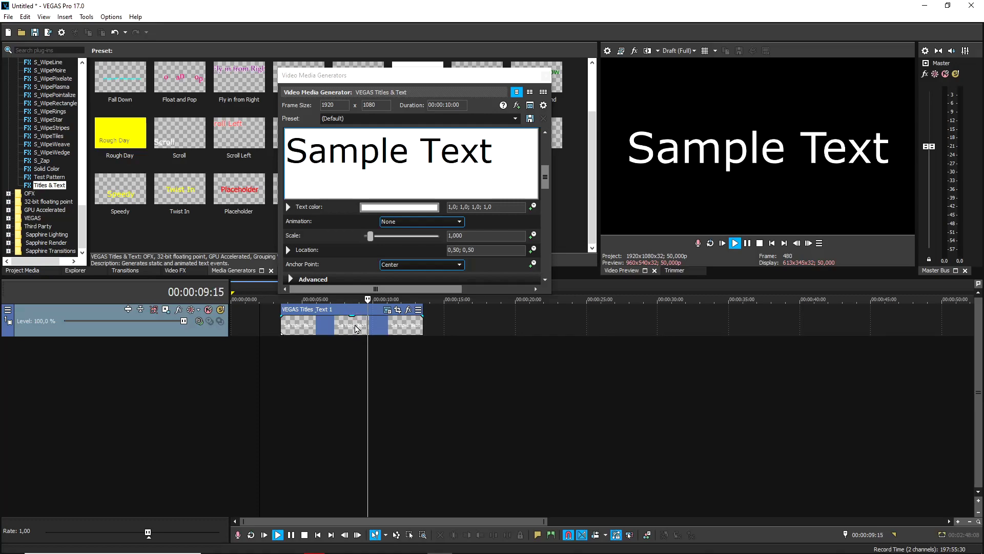
{"action": "left_click", "coordinate": [355, 328]}
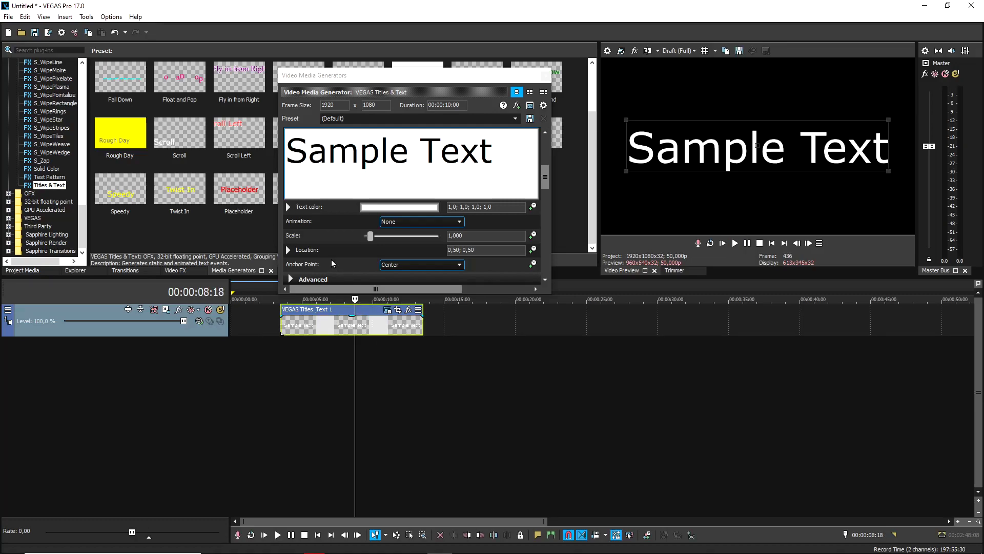
{"action": "scroll", "coordinate": [331, 264], "scroll_direction": "down", "scroll_amount": 3}
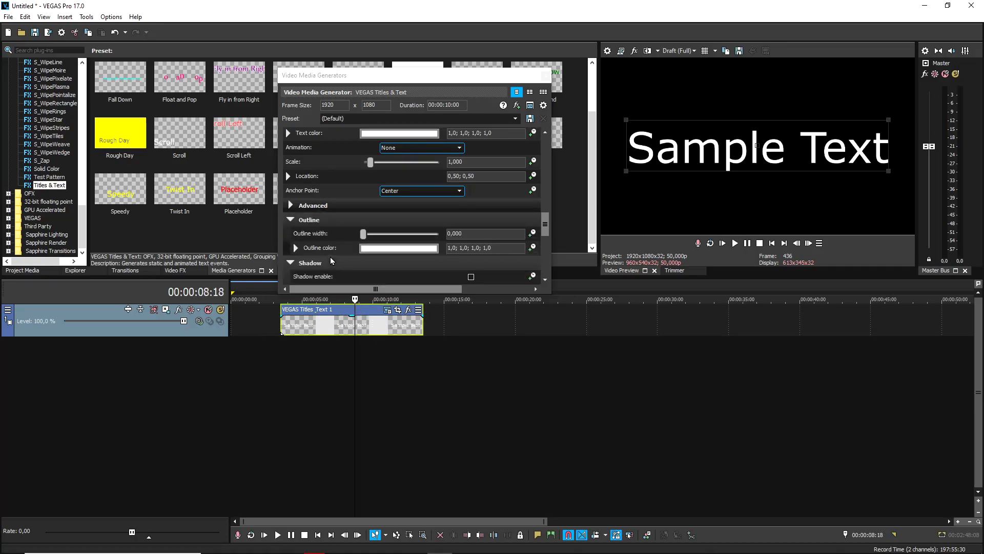
Set the text outline colour to green by dropping the R slider to zero
{"action": "left_click", "coordinate": [386, 247]}
{"action": "left_click", "coordinate": [355, 345]}
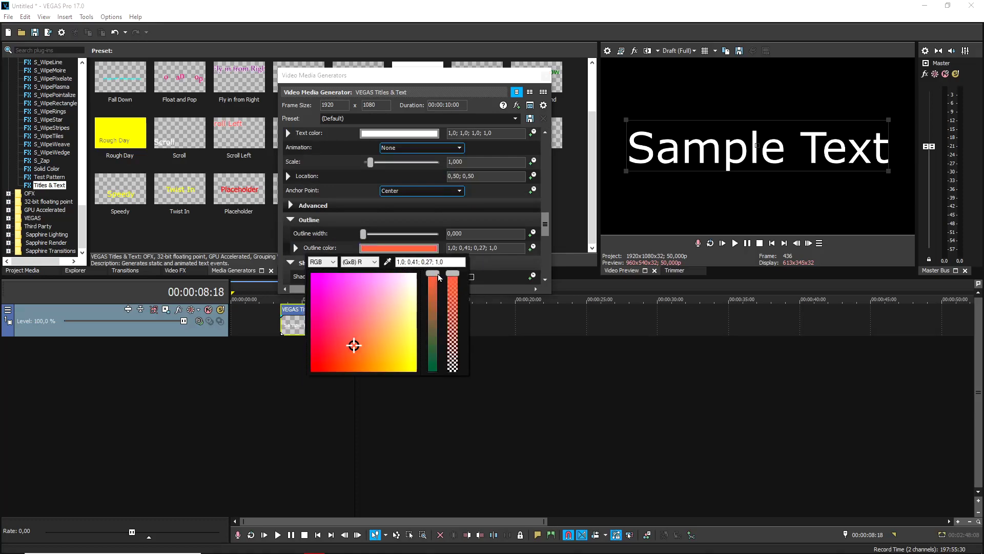
{"action": "left_click_drag", "start_coordinate": [439, 279], "coordinate": [438, 371]}
{"action": "left_click", "coordinate": [322, 244]}
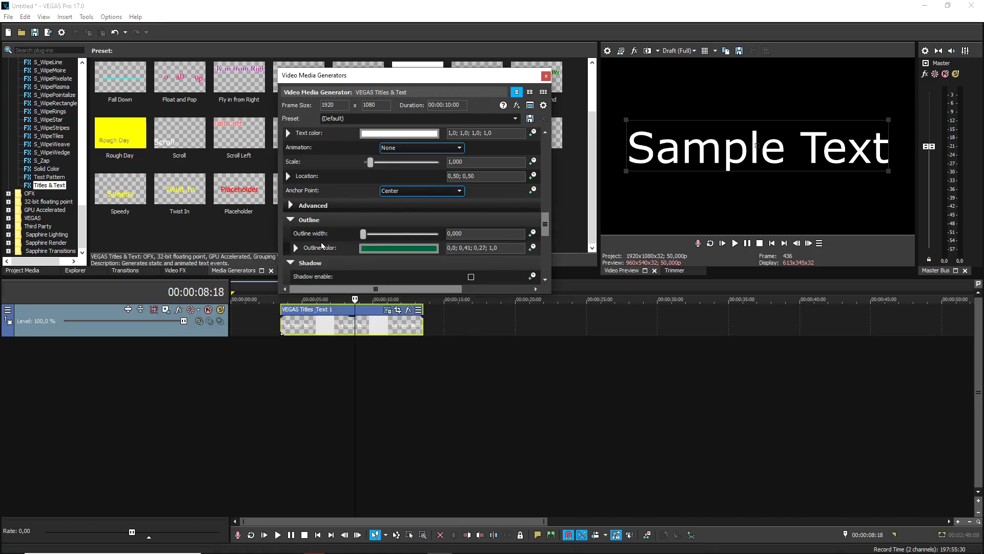